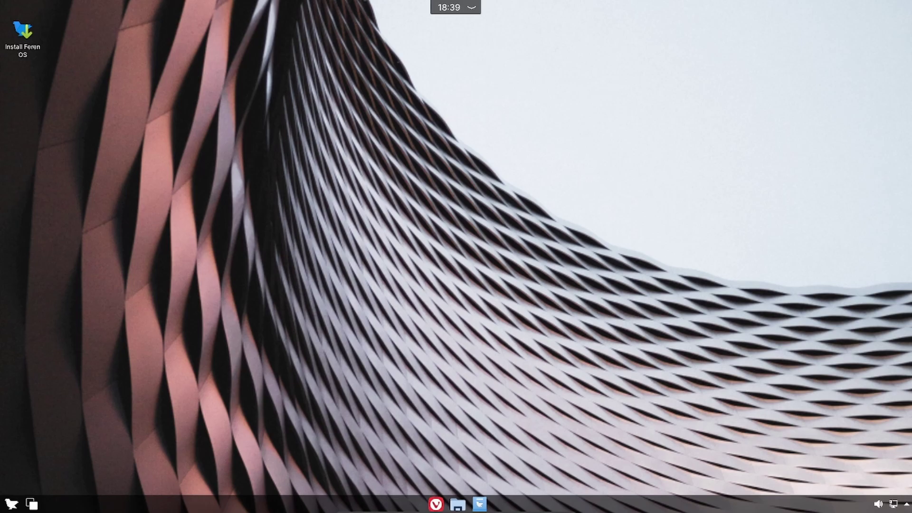
Step: Open System Settings and examine the About this System page, highlighting the KDE Plasma version number
key(super)
mouse_move(21, 407)
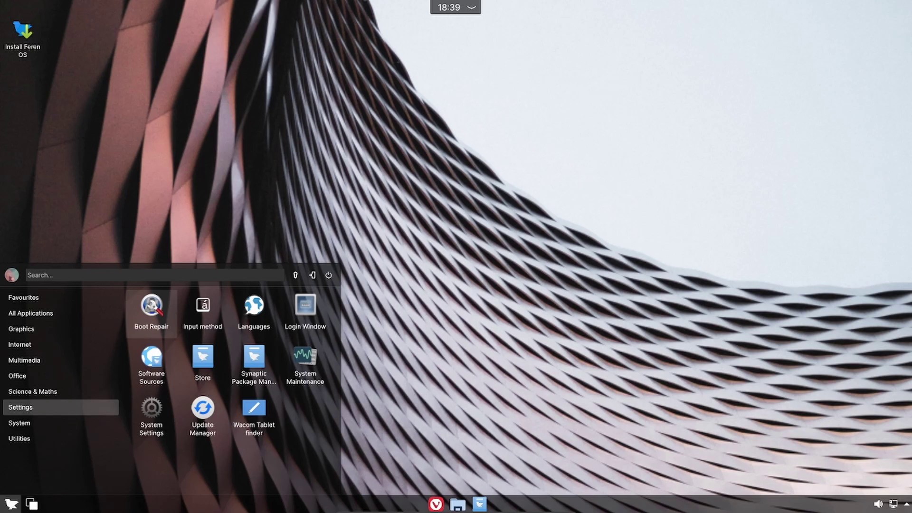
click(151, 414)
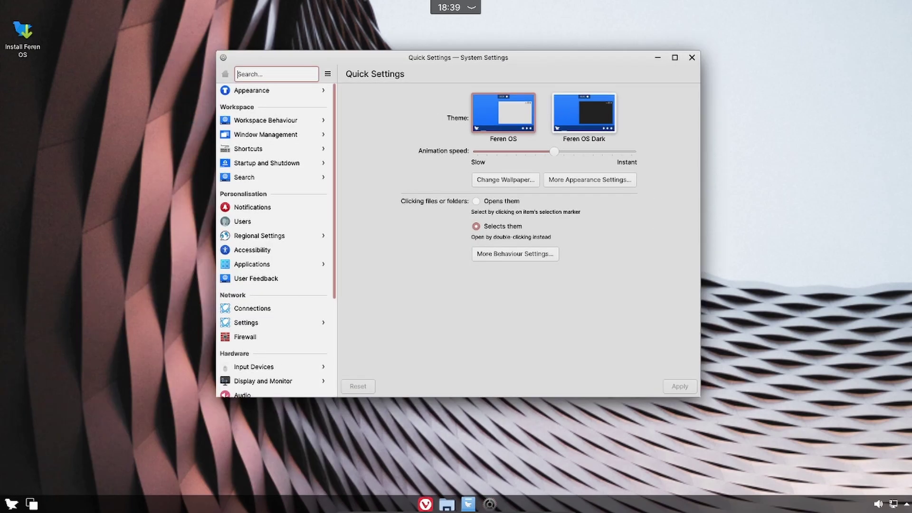
scroll(280, 333, down, 3)
scroll(280, 344, down, 2)
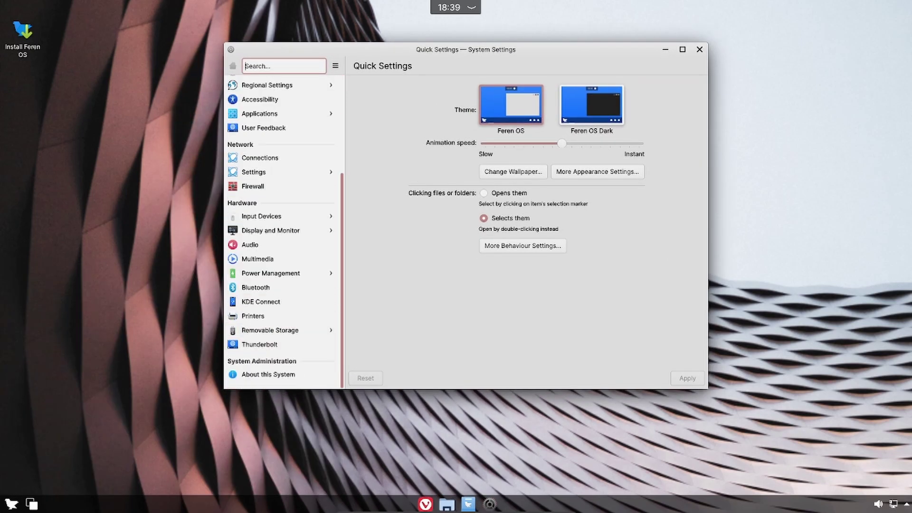
click(268, 374)
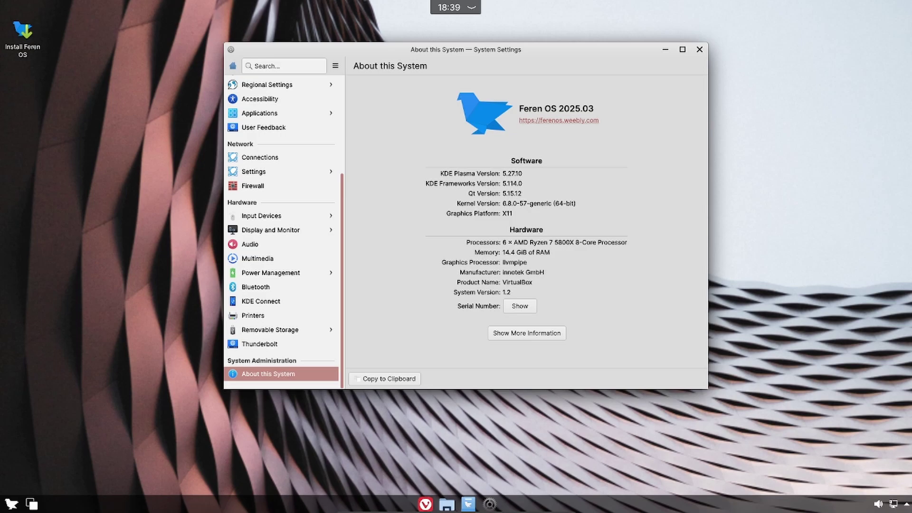
double_click(512, 174)
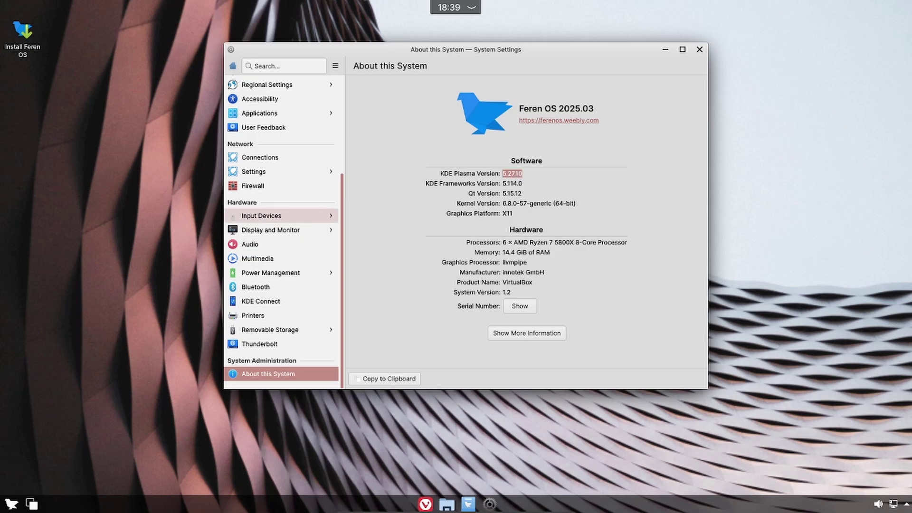
Step: Look through the Appearance settings for Global Theme, Application Style and Plasma Style
scroll(280, 272, up, 1)
scroll(280, 272, up, 4)
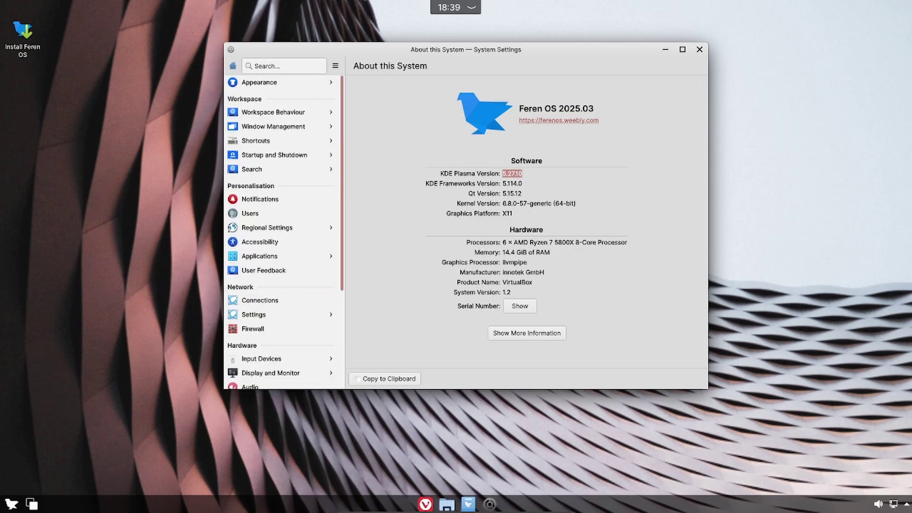
click(259, 82)
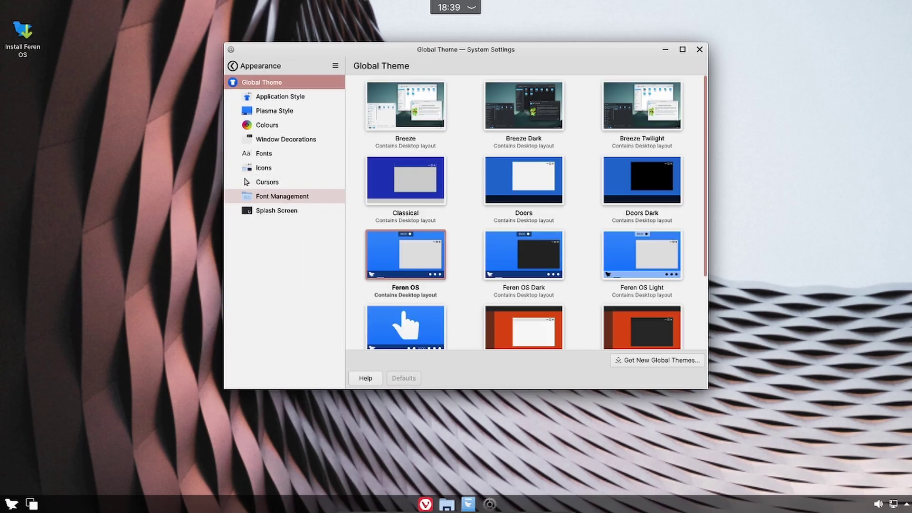
click(280, 96)
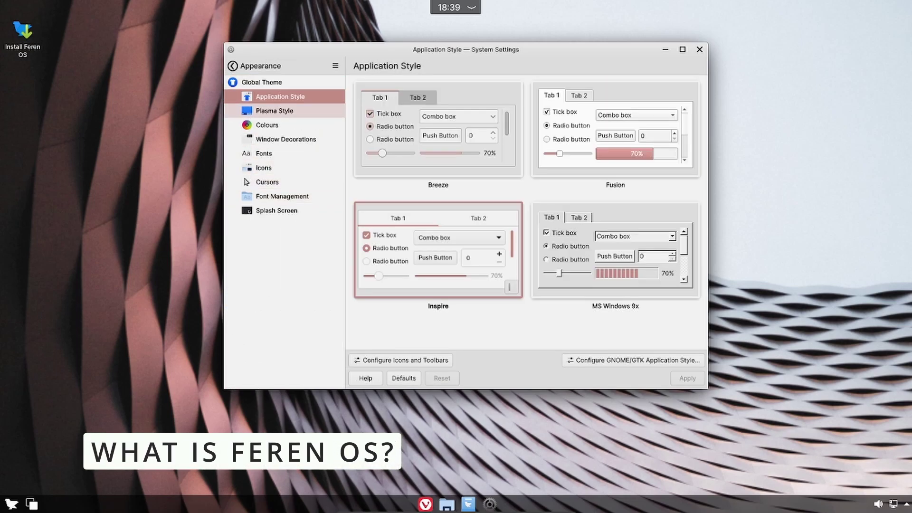
click(274, 111)
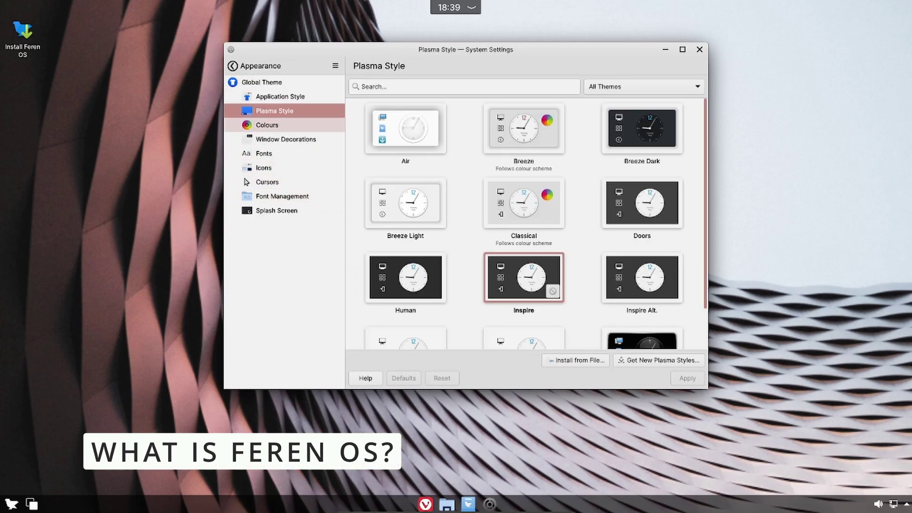
click(267, 125)
click(275, 111)
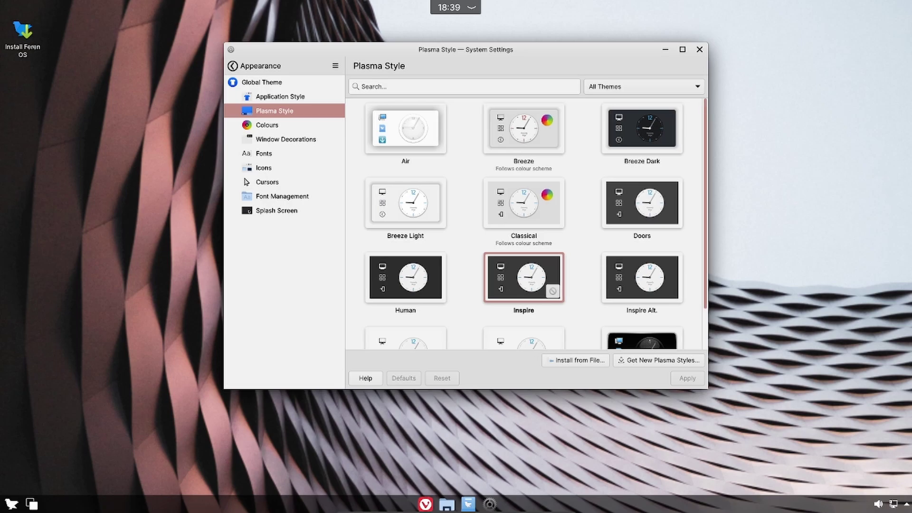
scroll(524, 224, down, 2)
scroll(523, 224, up, 1)
Step: Browse the available colour schemes in the Colours settings to the end and enlarge the System Settings window
click(267, 125)
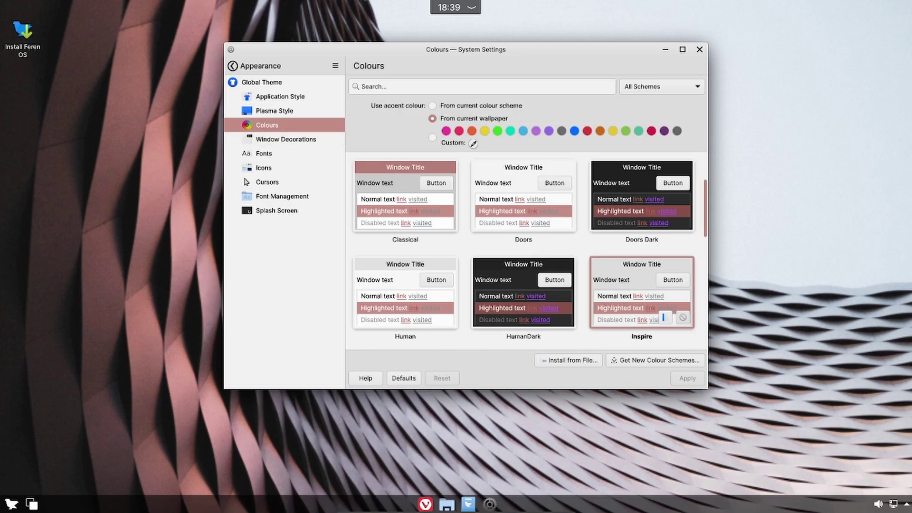
scroll(663, 317, down, 5)
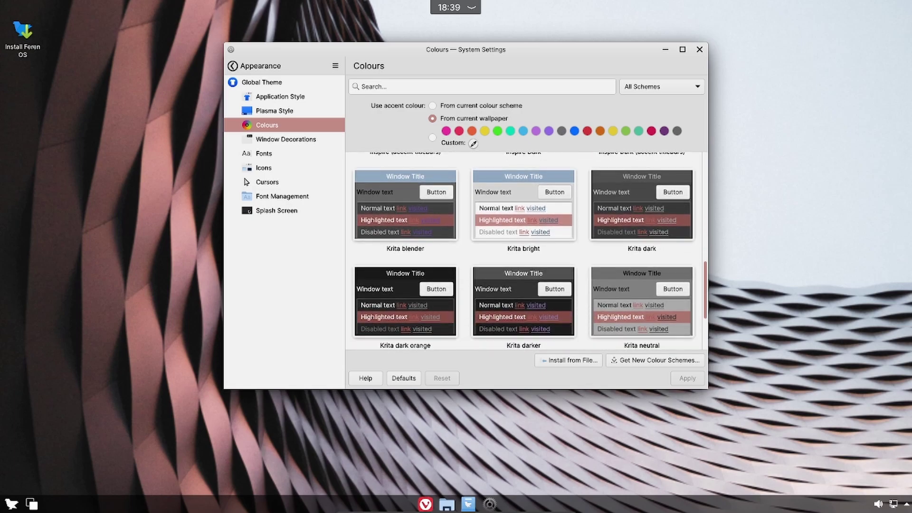
scroll(664, 317, down, 2)
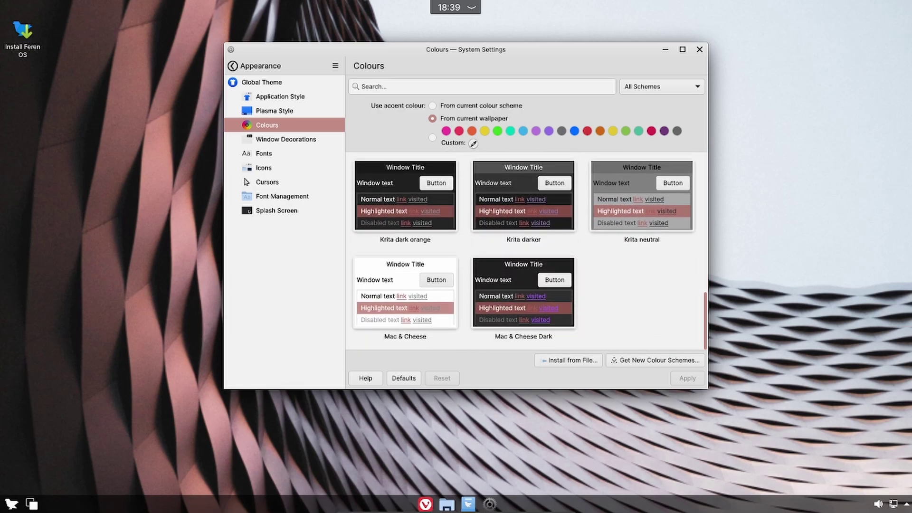
drag(708, 389, 851, 450)
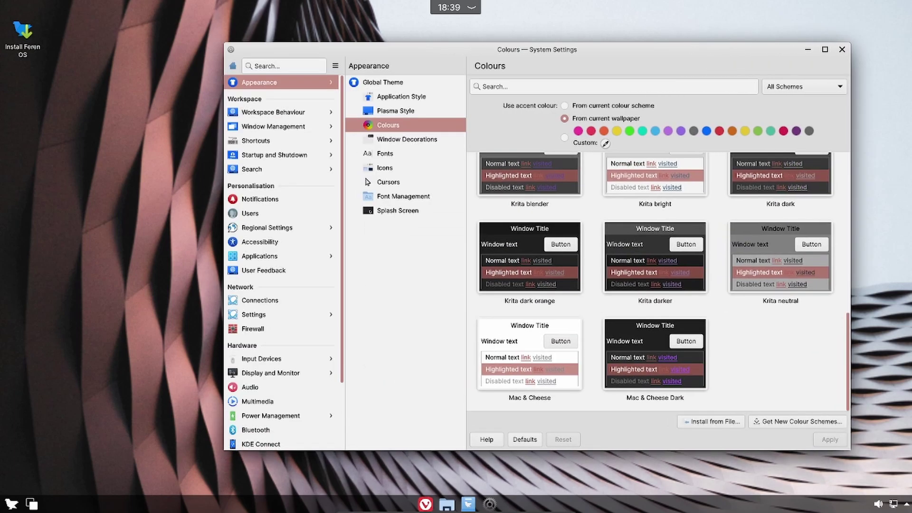
Step: Review the Window Management settings: Window Behaviour, Task Switcher, KWin Scripts and Window Rules
click(274, 126)
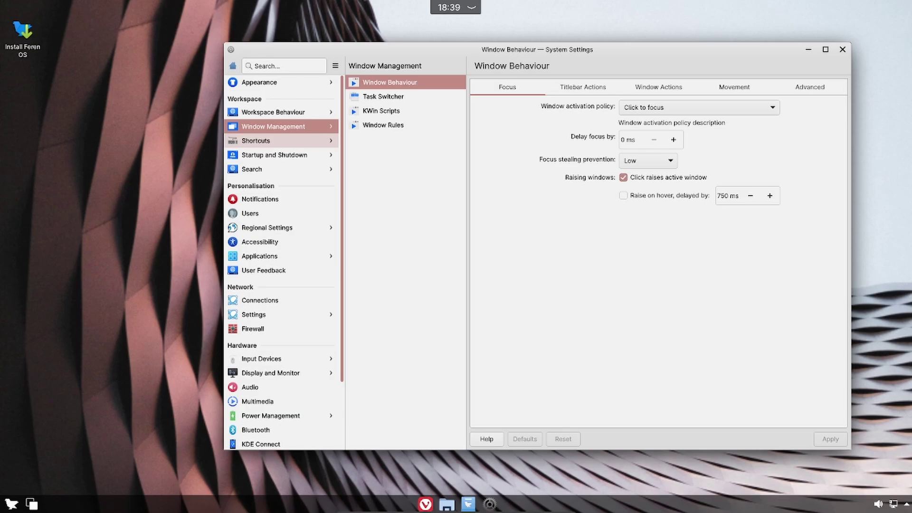
click(384, 97)
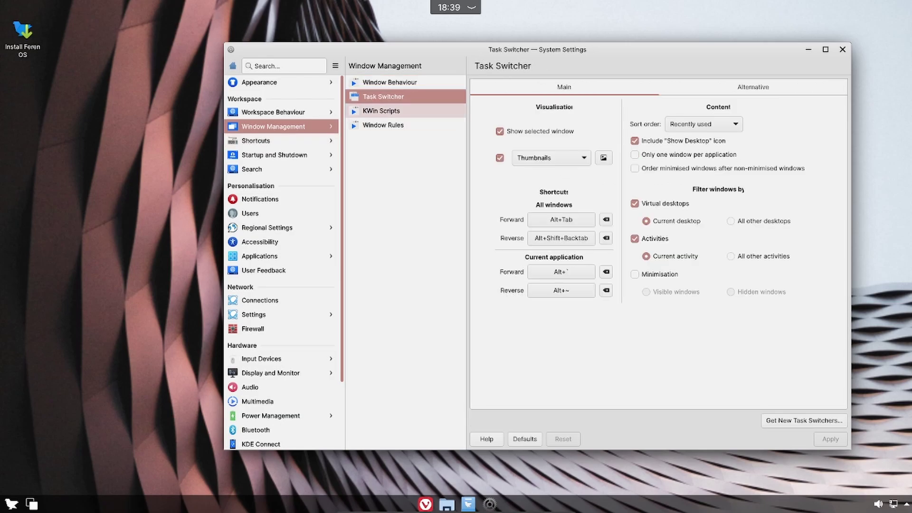
click(381, 110)
click(383, 125)
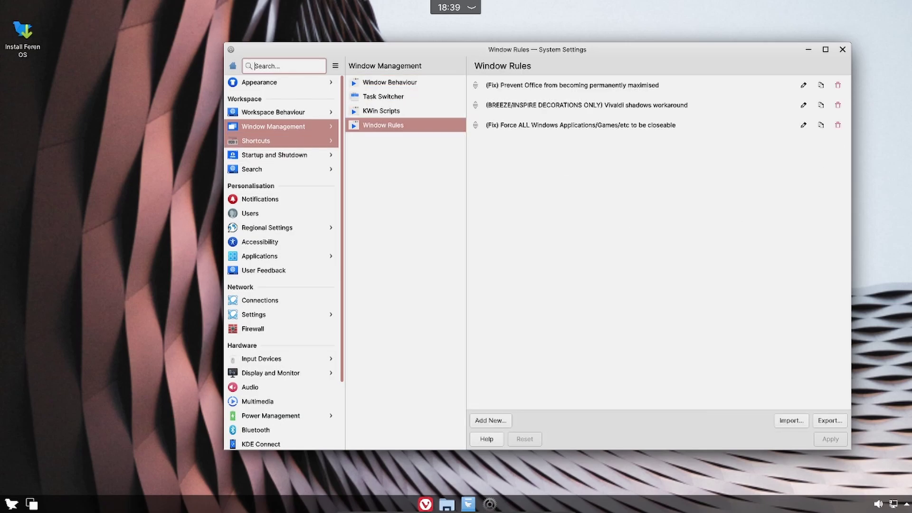
Step: View the Shortcuts, Startup and Shutdown, Search, Notifications, Users and Regional Settings pages in turn
click(257, 140)
click(274, 155)
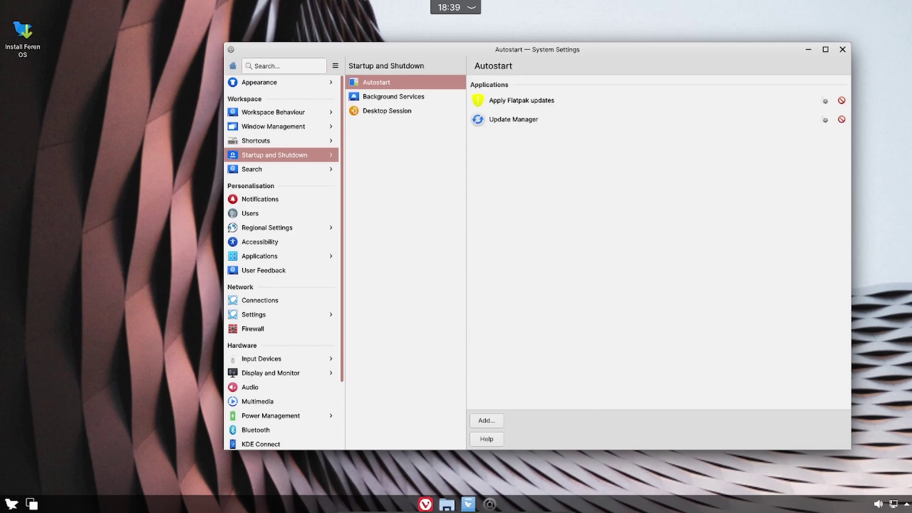
click(252, 169)
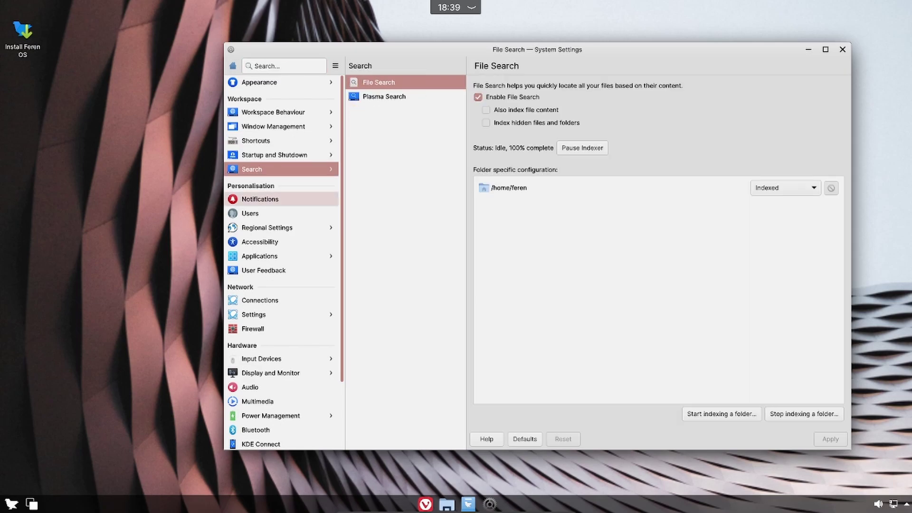
click(260, 199)
click(249, 213)
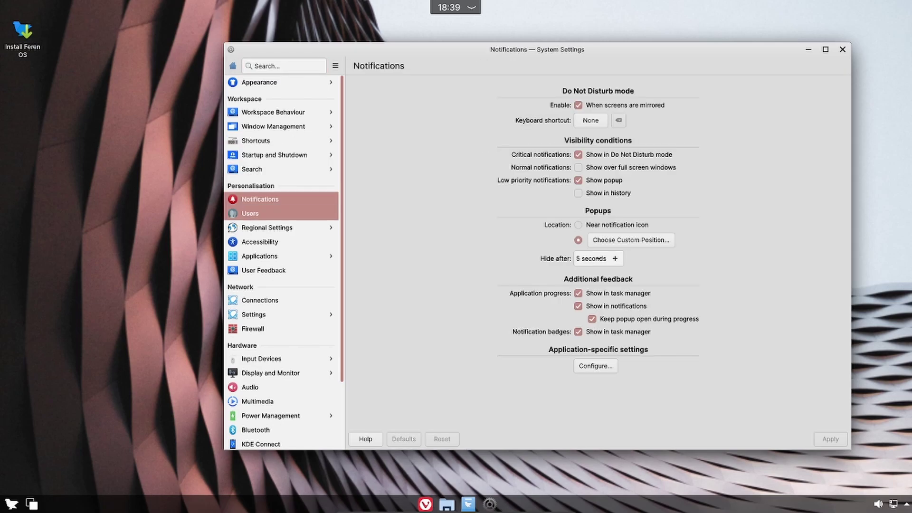
click(267, 228)
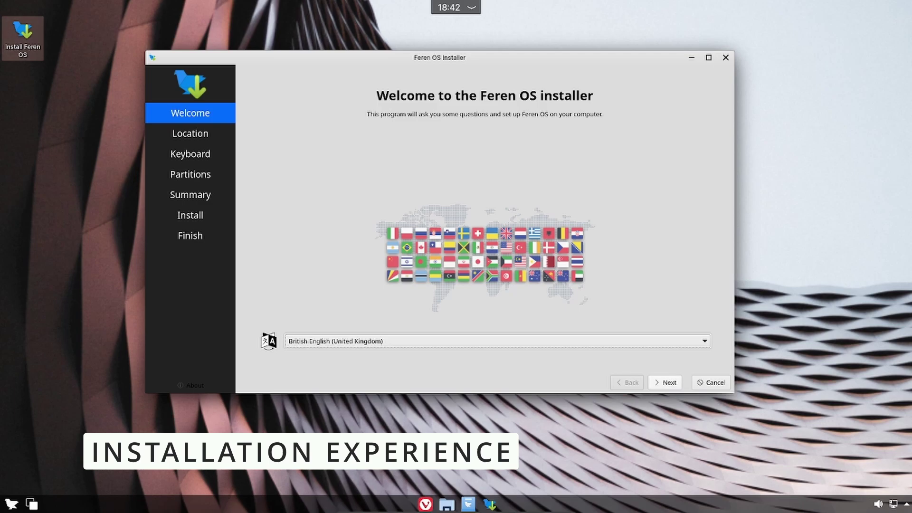
Step: In the Feren OS Installer, accept British English, the Europe/London time zone and the default English (UK) keyboard layout
click(665, 382)
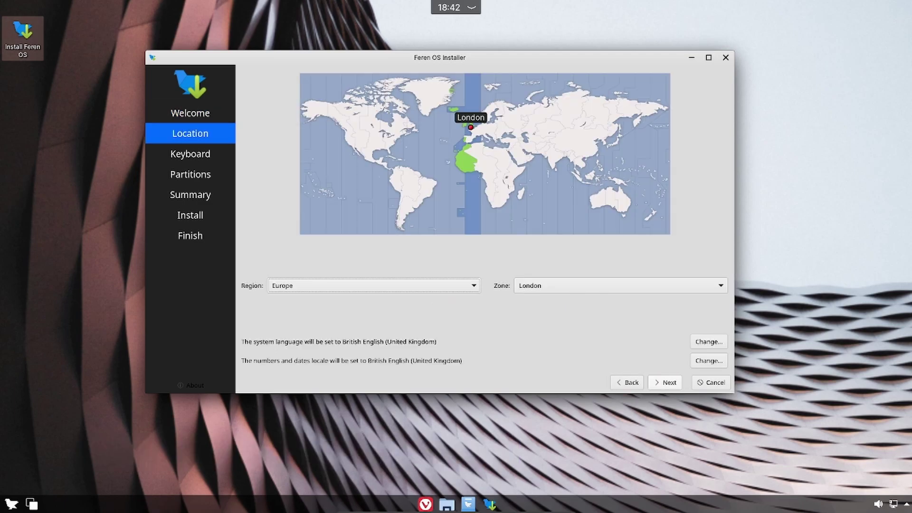
click(665, 382)
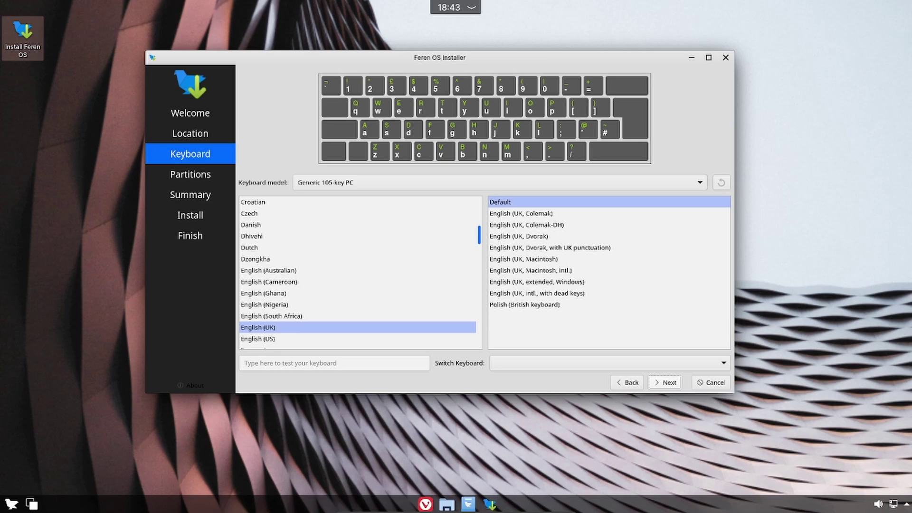
click(665, 382)
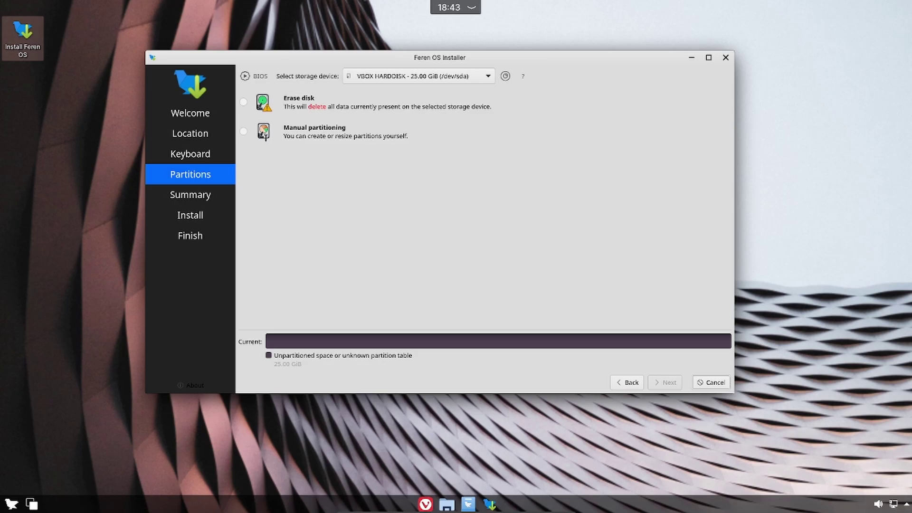
Step: Choose to erase the VBOX HARDDISK (/dev/sda) for the installation, after checking the manual partitioning option, and continue
click(418, 76)
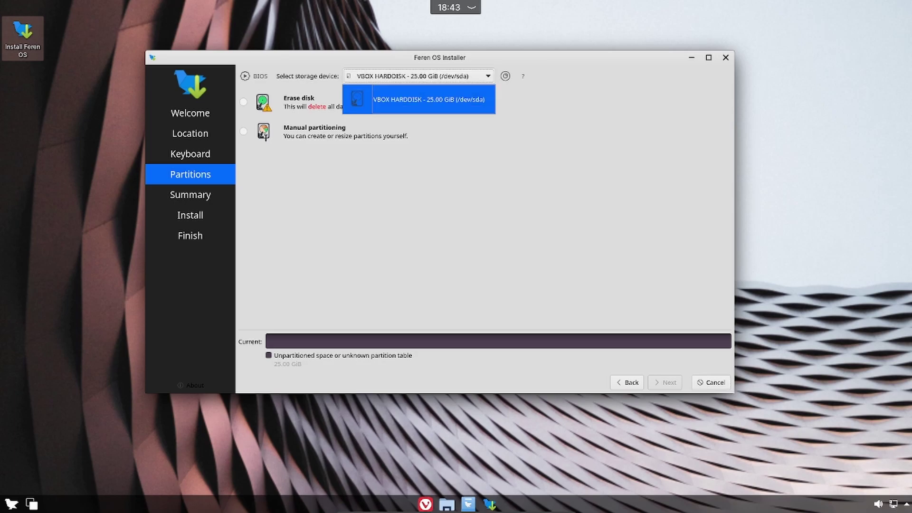
key(Return)
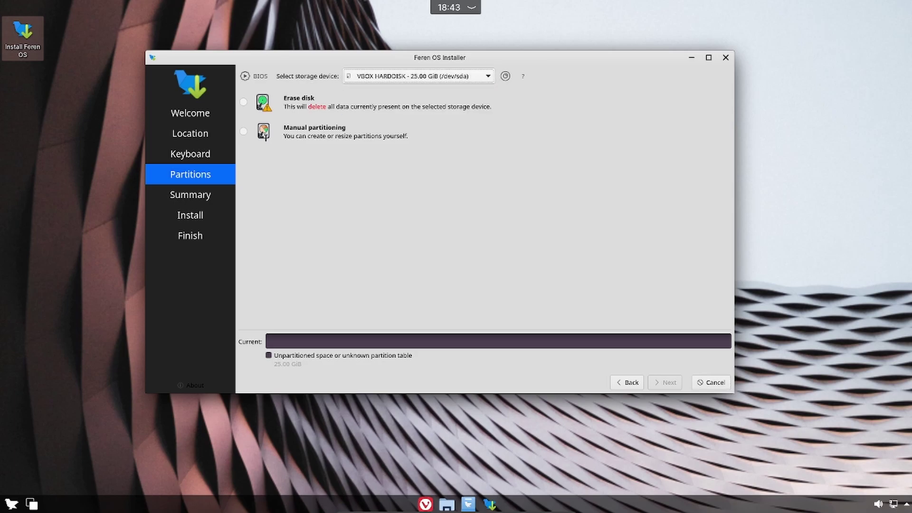
click(243, 102)
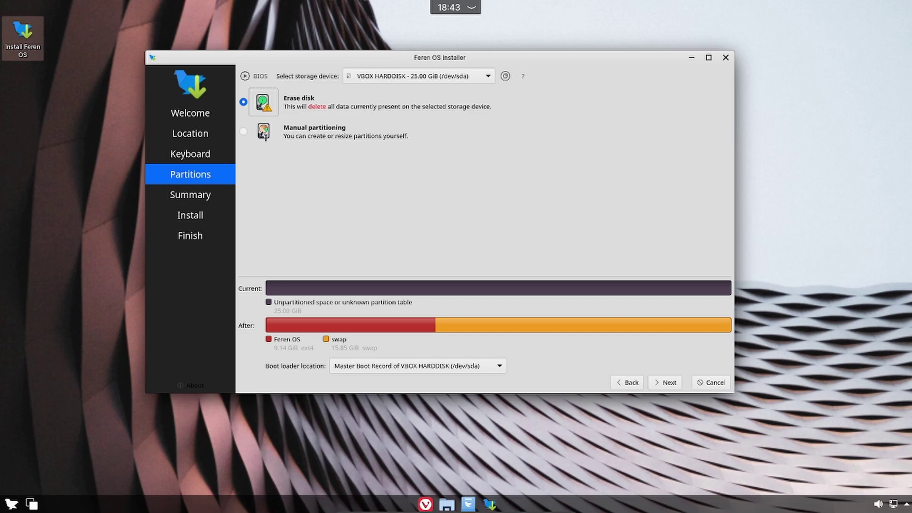
click(243, 131)
click(243, 102)
click(665, 382)
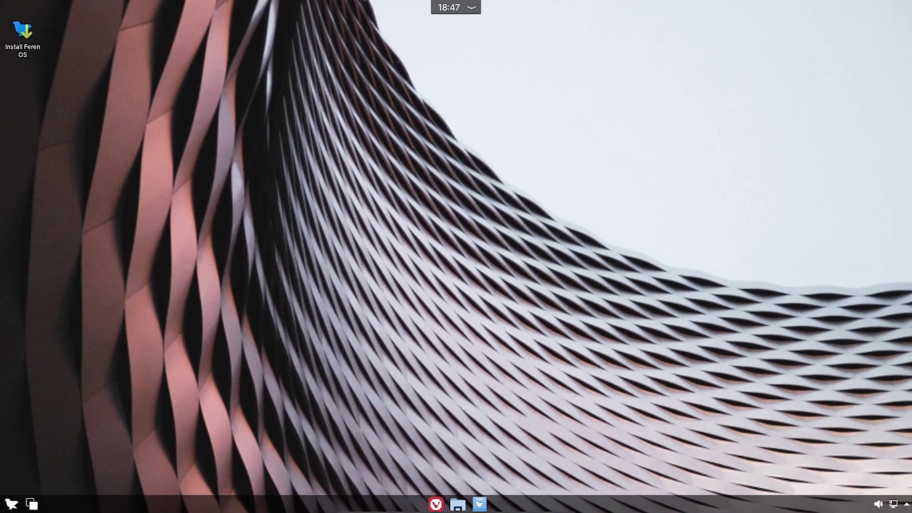
Step: Open the Global Theme settings in System Settings, enlarge the window and apply Feren OS Dark with only its appearance settings
click(12, 504)
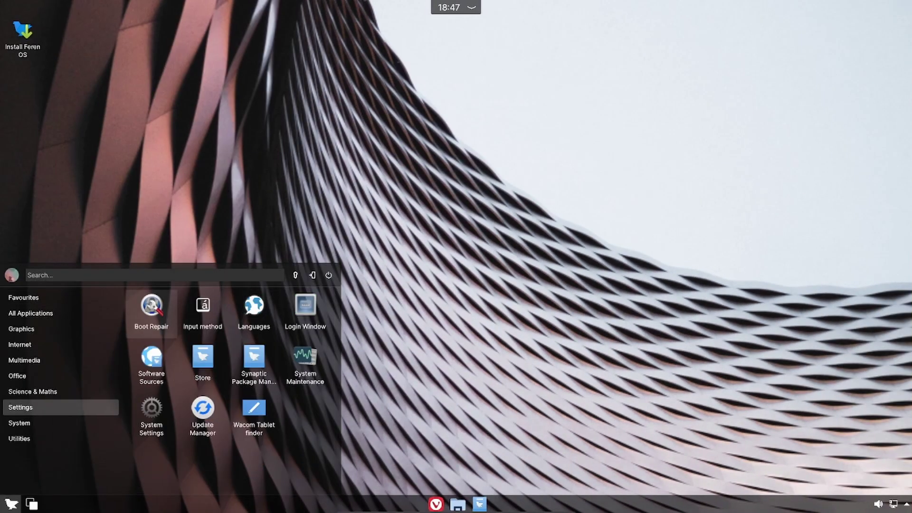
click(151, 416)
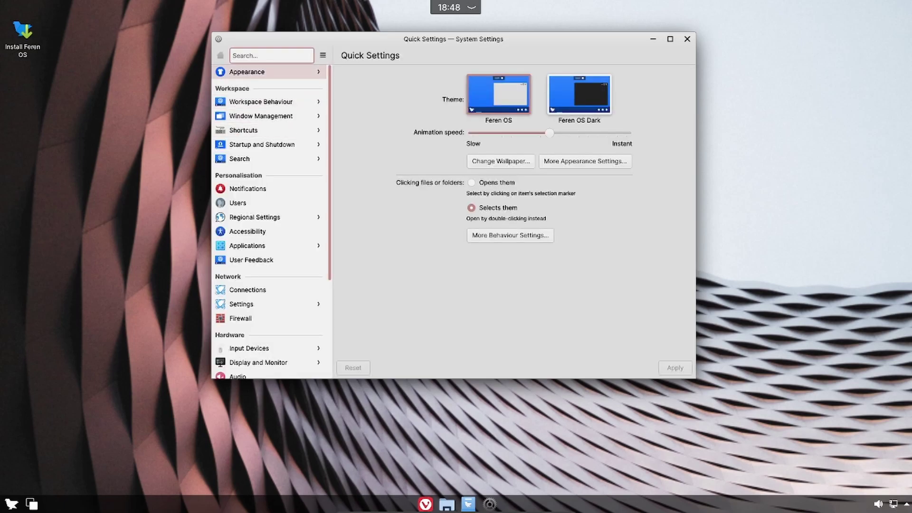
click(247, 73)
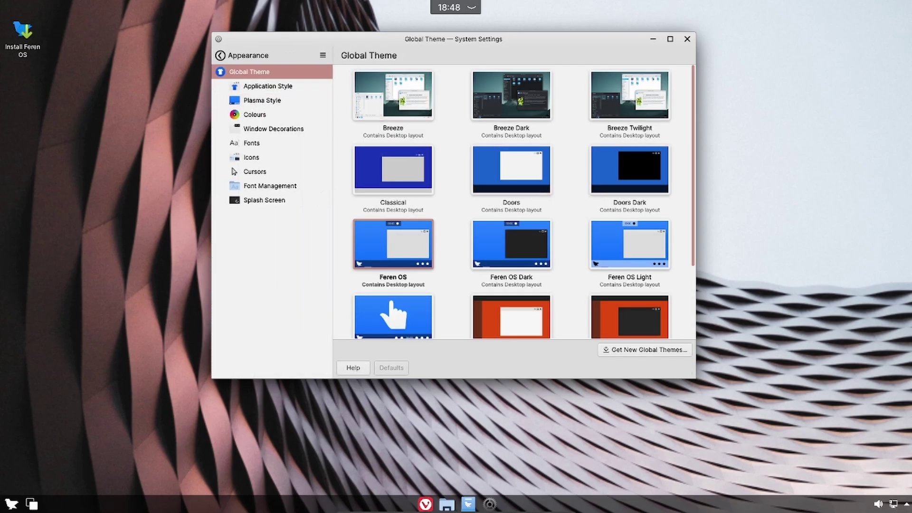
mouse_move(693, 186)
mouse_down()
mouse_move(693, 258)
mouse_move(693, 186)
mouse_up()
drag(696, 378, 853, 438)
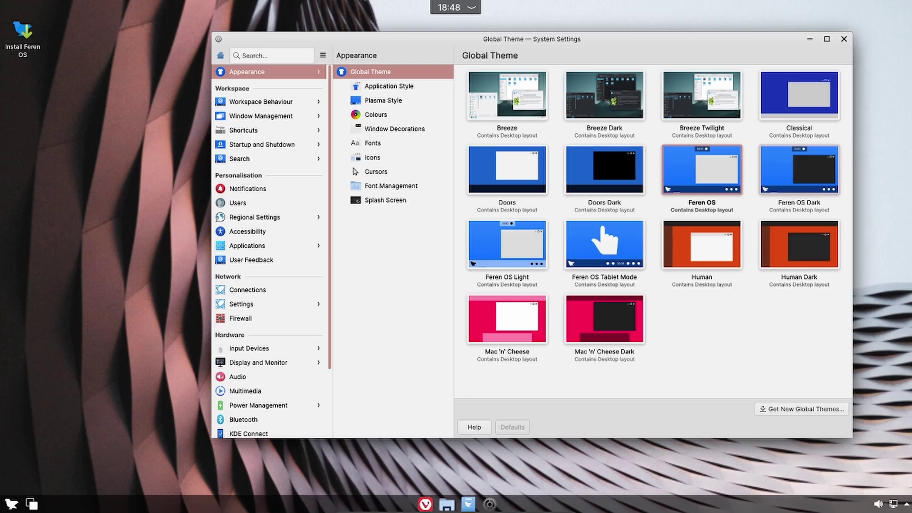
click(799, 170)
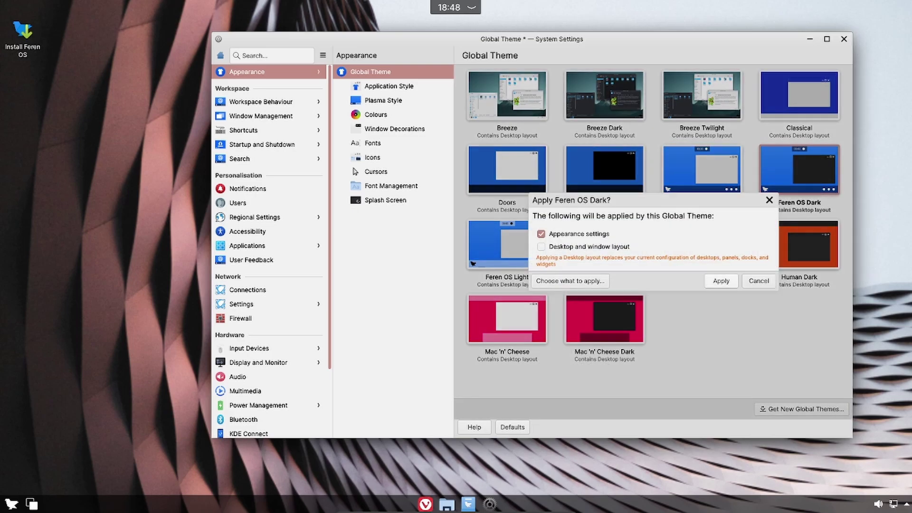
click(721, 282)
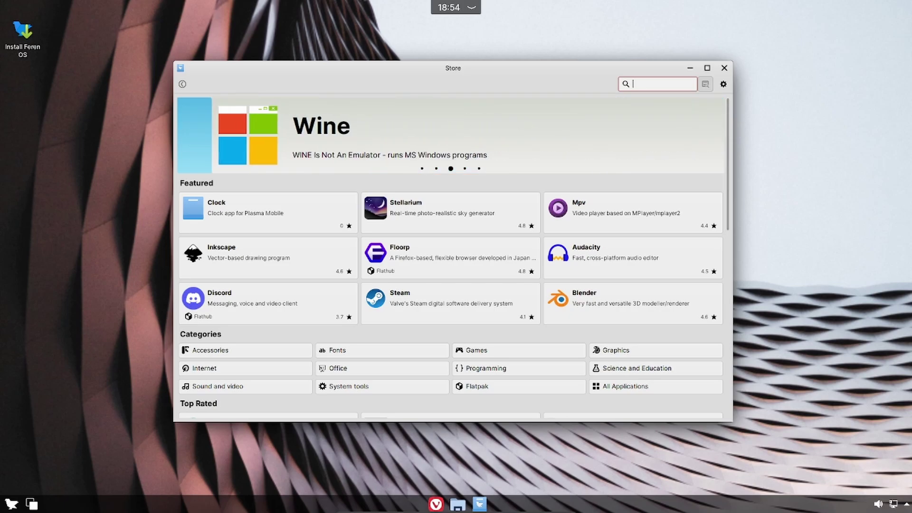
Step: Switch to the Store and display its About information
key(alt+F3)
key(Escape)
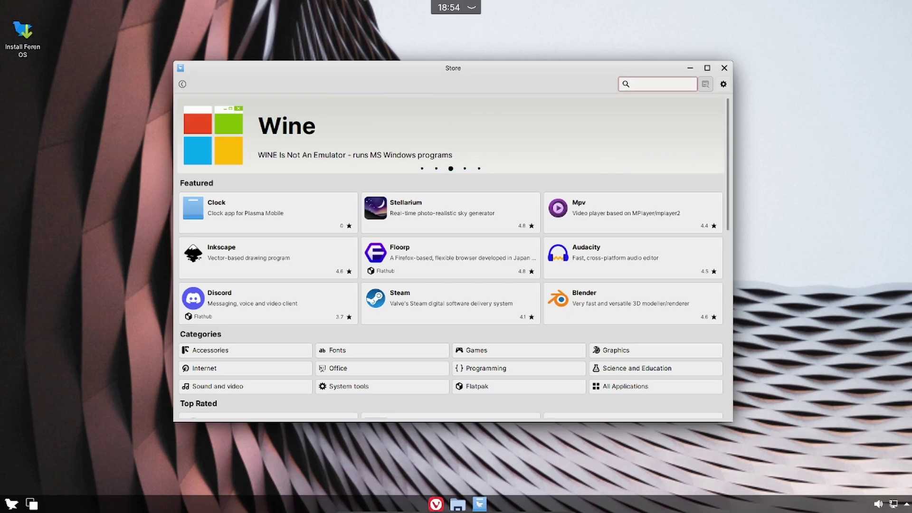
click(723, 84)
click(739, 129)
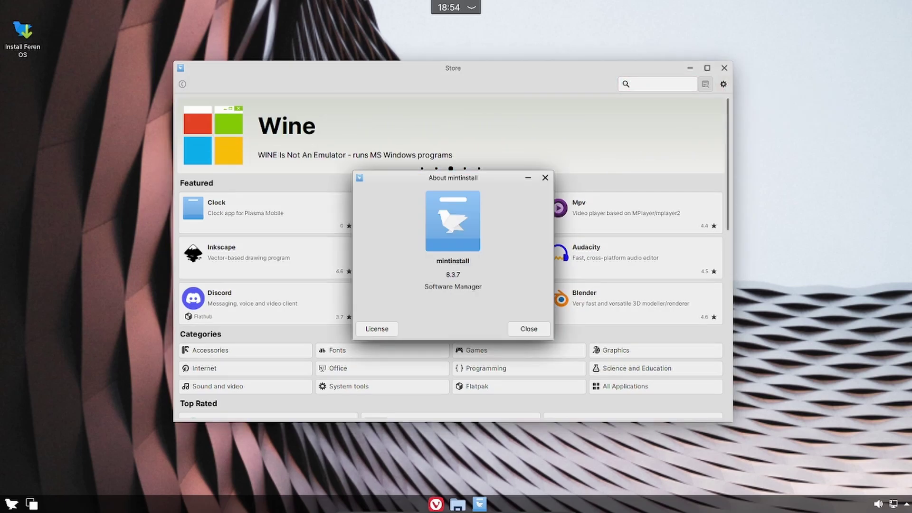